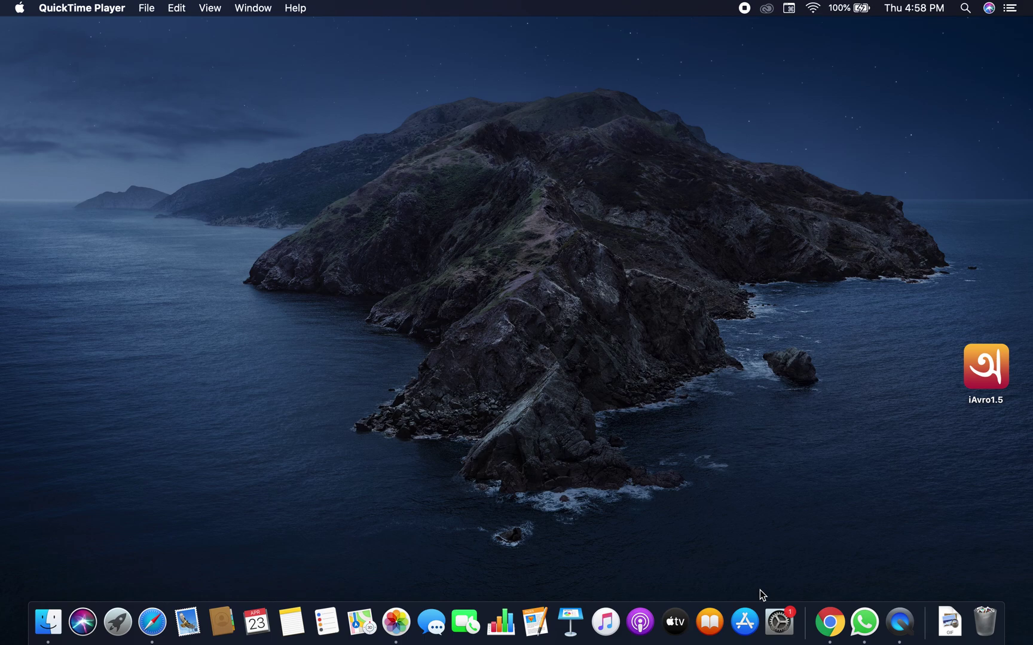
Search the web in Chrome for "avro for mac" and open the OmicronLab iAvro download page.
{"action": "left_click", "coordinate": [828, 623]}
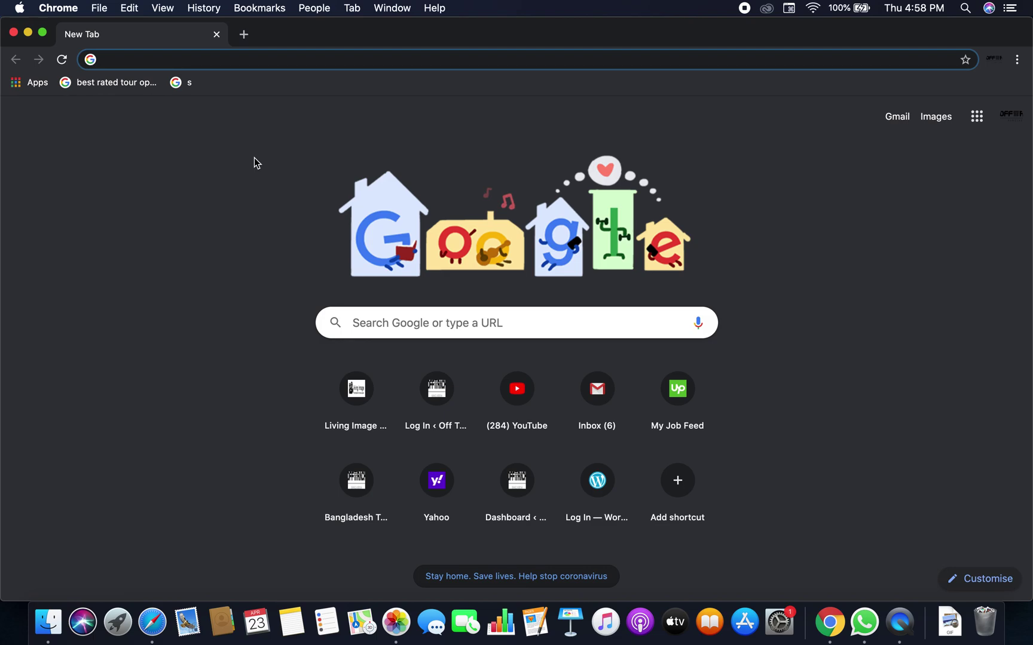
{"action": "type", "text": "avro for mac"}
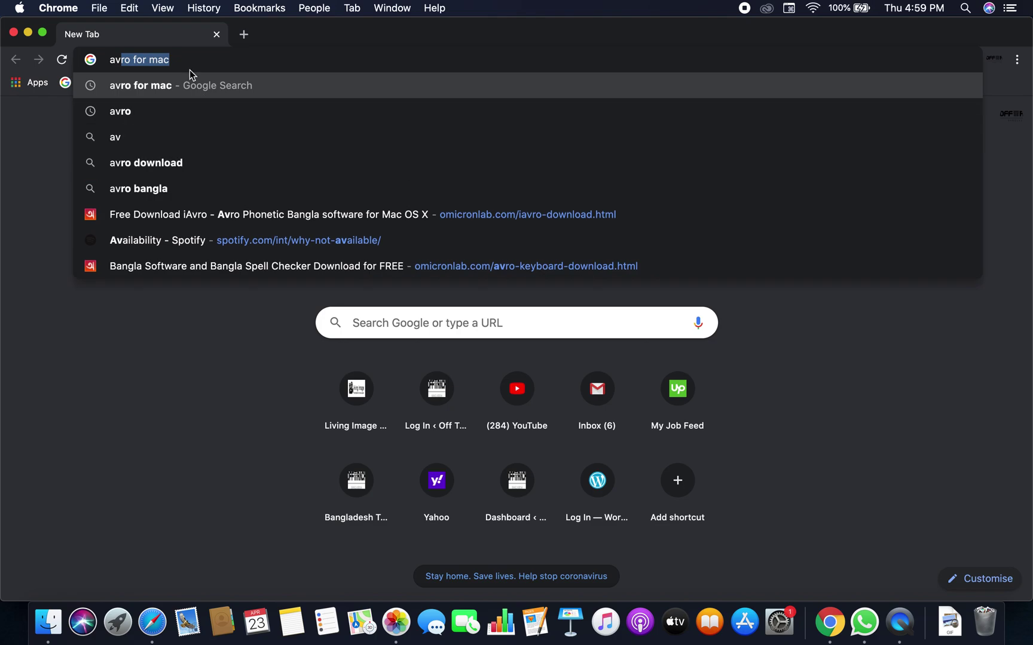
{"action": "left_click", "coordinate": [186, 90]}
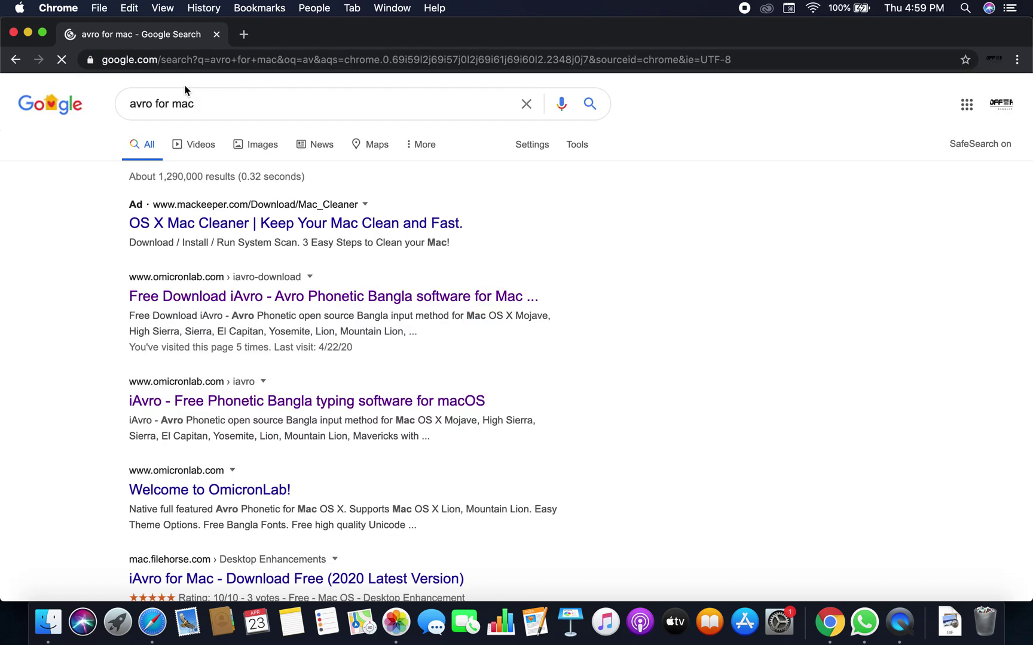
{"action": "left_click", "coordinate": [221, 297]}
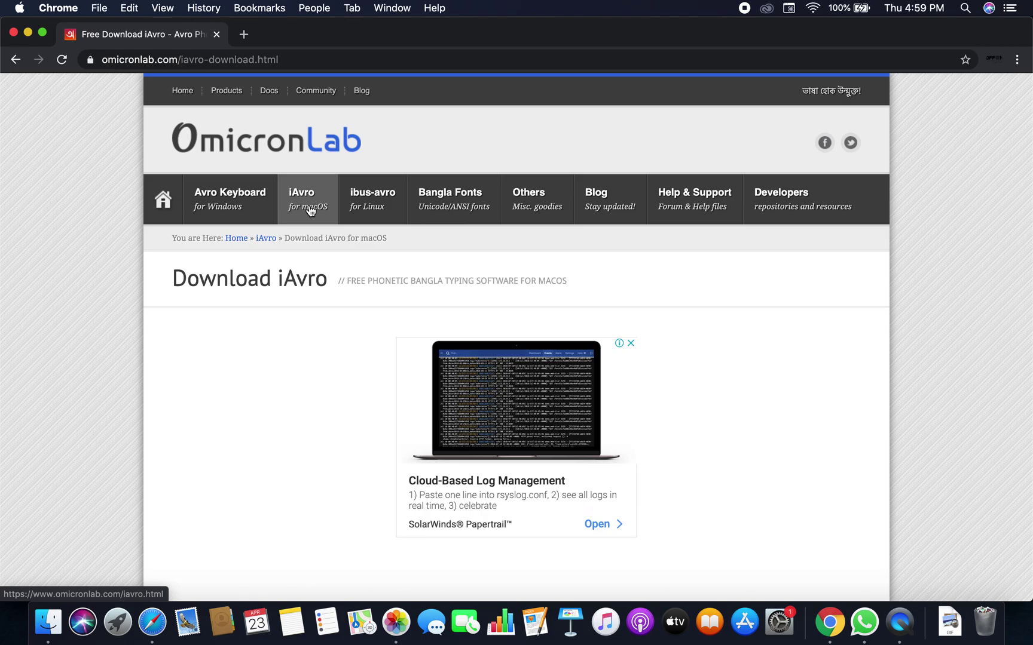
View the iAvro for macOS page's download section and supported systems, and minimise the browser window.
{"action": "scroll", "coordinate": [309, 211], "scroll_direction": "down", "scroll_amount": 5}
{"action": "scroll", "coordinate": [309, 211], "scroll_direction": "up", "scroll_amount": 5}
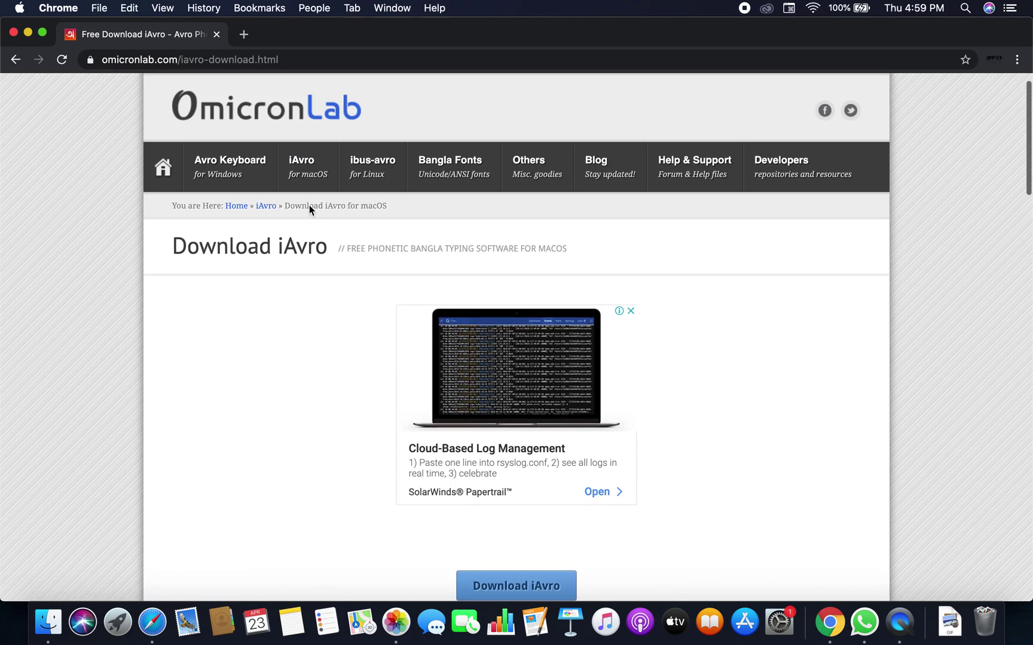
{"action": "left_click", "coordinate": [305, 196]}
{"action": "scroll", "coordinate": [515, 283], "scroll_direction": "down", "scroll_amount": 6}
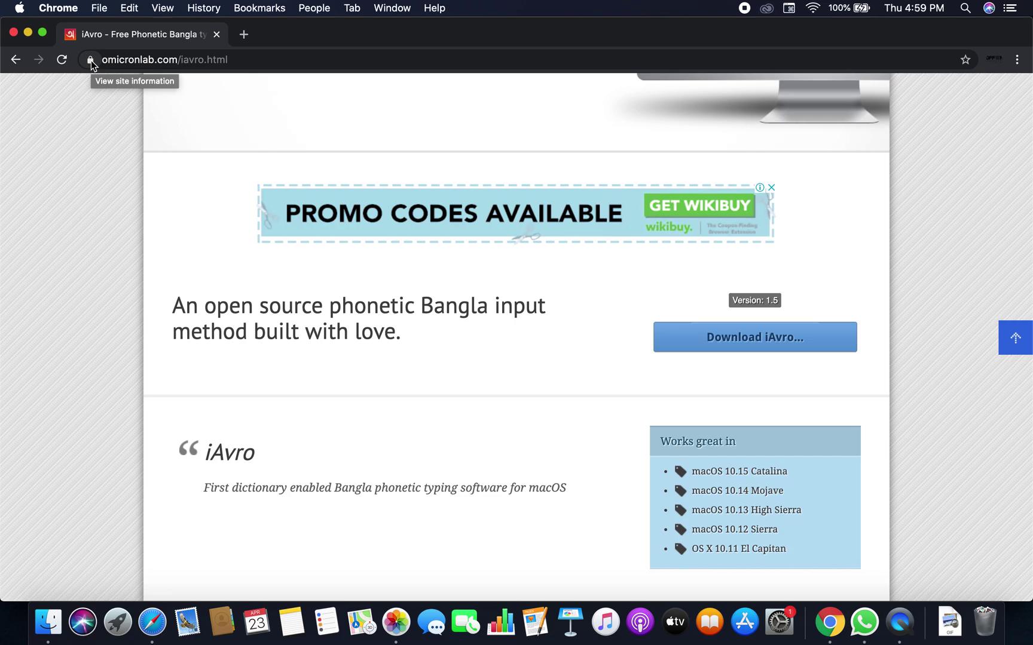
{"action": "left_click", "coordinate": [26, 30]}
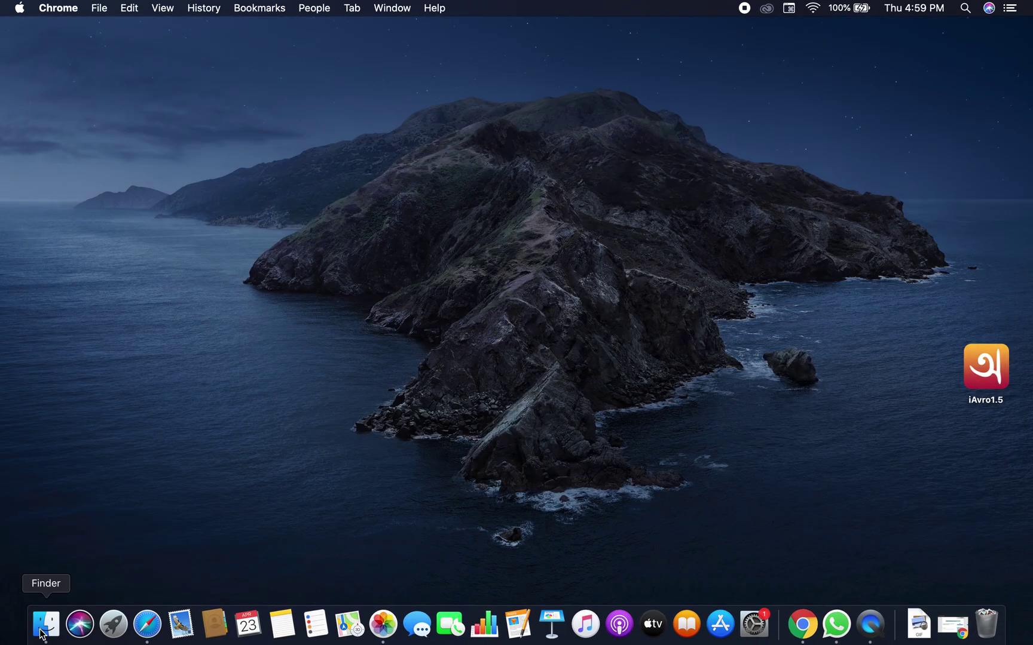
Open iAvro1.5.dmg from Downloads in Finder, inspect the Install iAvro 1.5.pkg package, and close both windows.
{"action": "left_click", "coordinate": [42, 633]}
{"action": "left_click", "coordinate": [605, 266]}
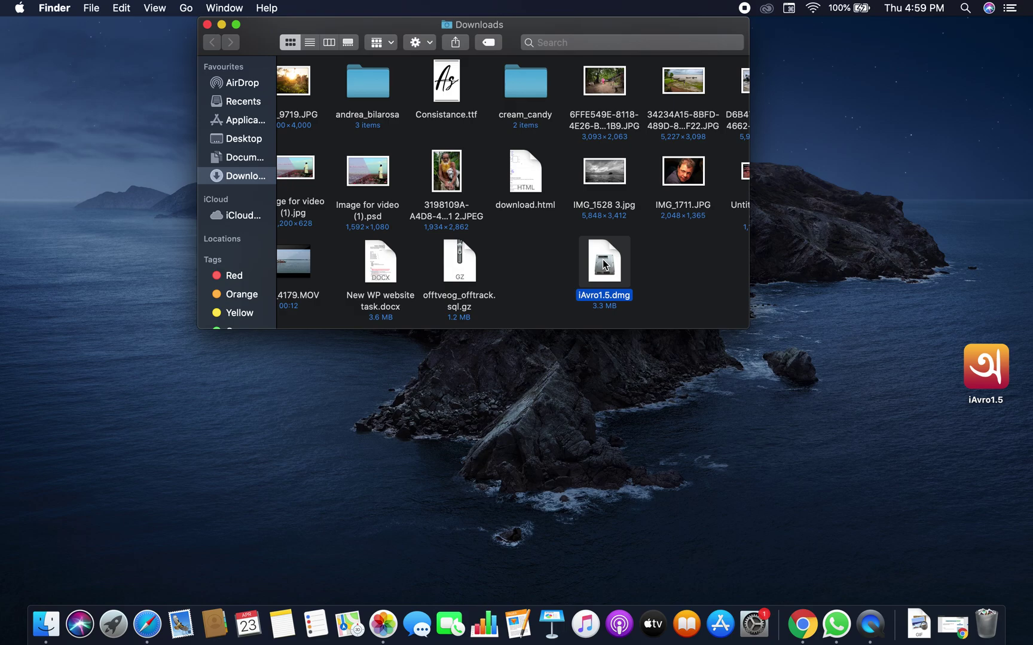
{"action": "double_click", "coordinate": [605, 265]}
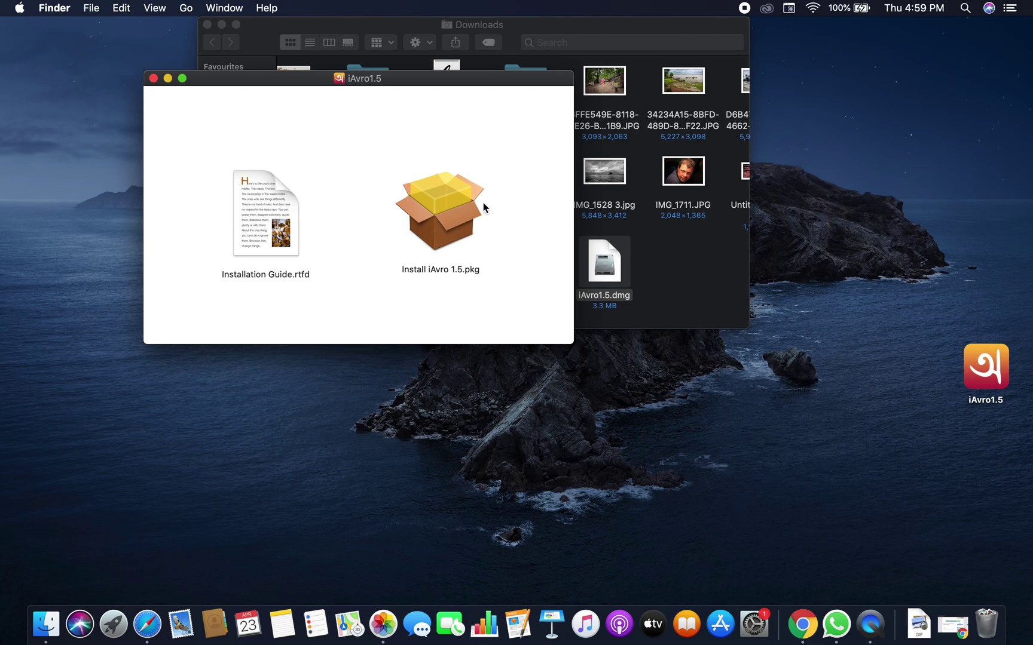
{"action": "left_click", "coordinate": [439, 216]}
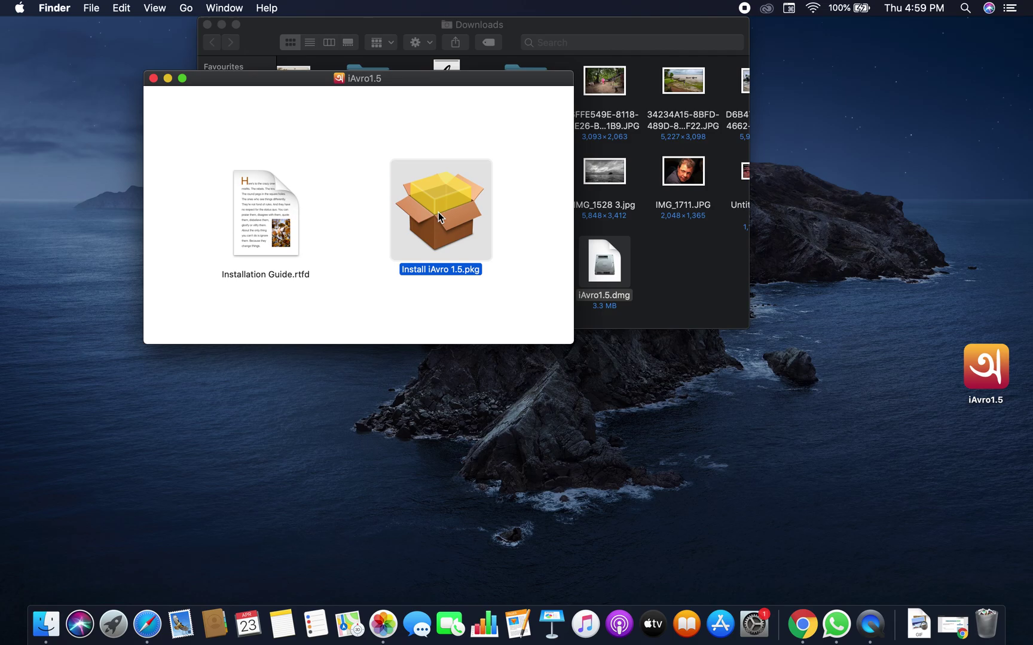
{"action": "left_click", "coordinate": [154, 79]}
{"action": "left_click", "coordinate": [208, 26]}
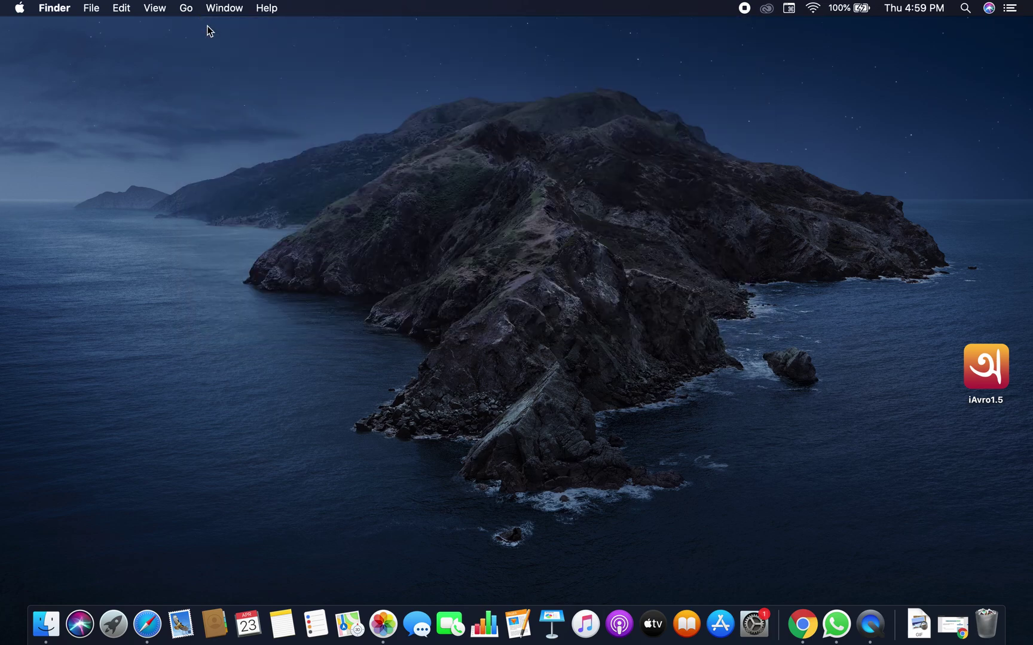
Add Bangla to the preferred languages in the Language & Region system preferences, keeping English as the primary language.
{"action": "left_click", "coordinate": [20, 7]}
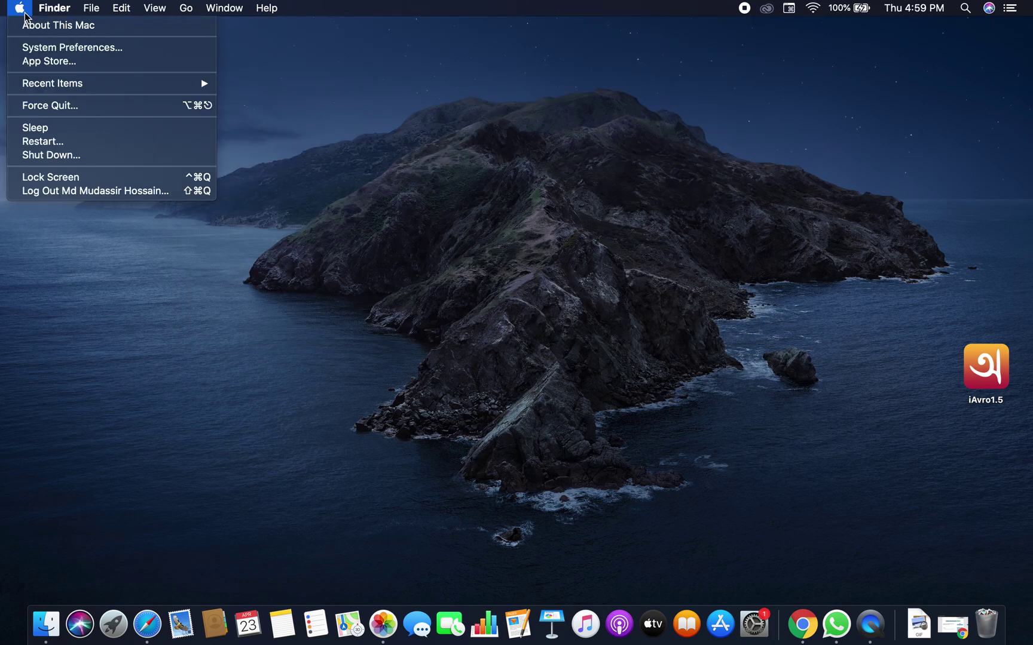
{"action": "left_click", "coordinate": [64, 48]}
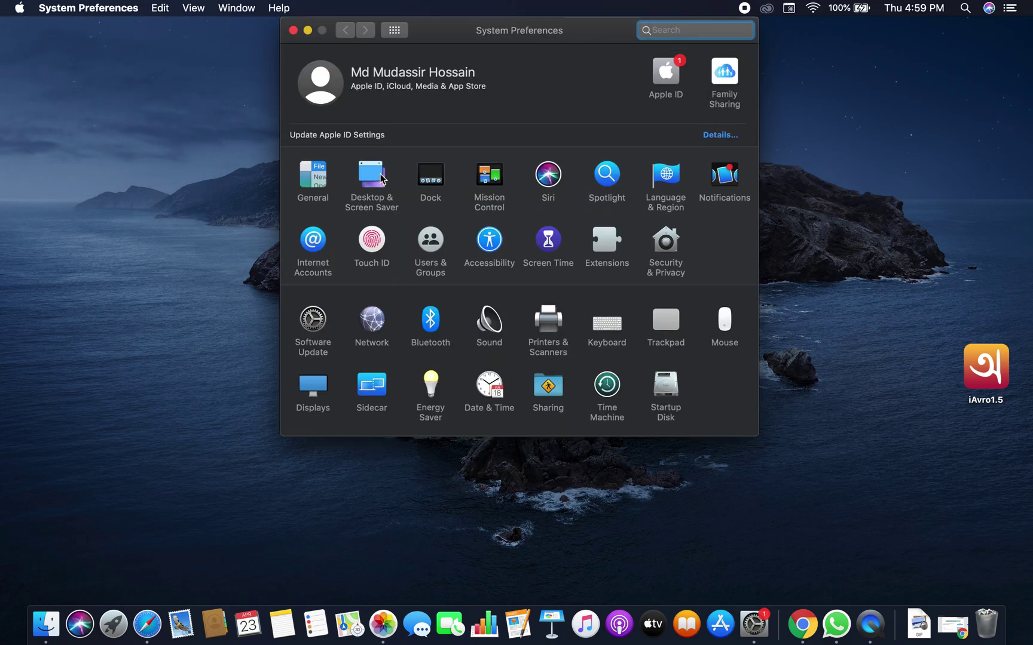
{"action": "left_click", "coordinate": [664, 178]}
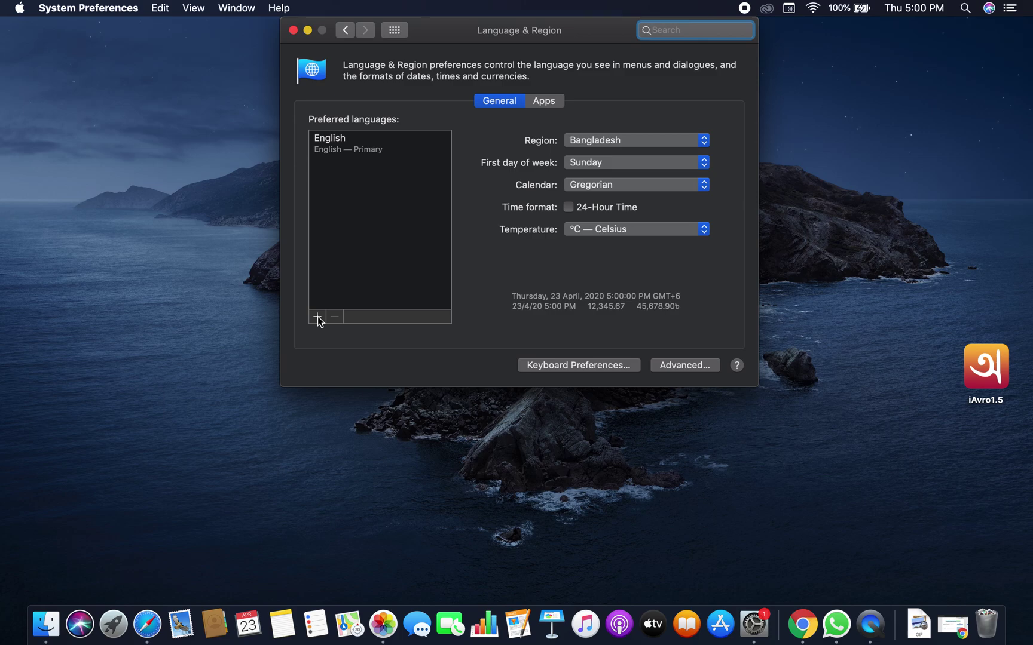
{"action": "left_click", "coordinate": [318, 318]}
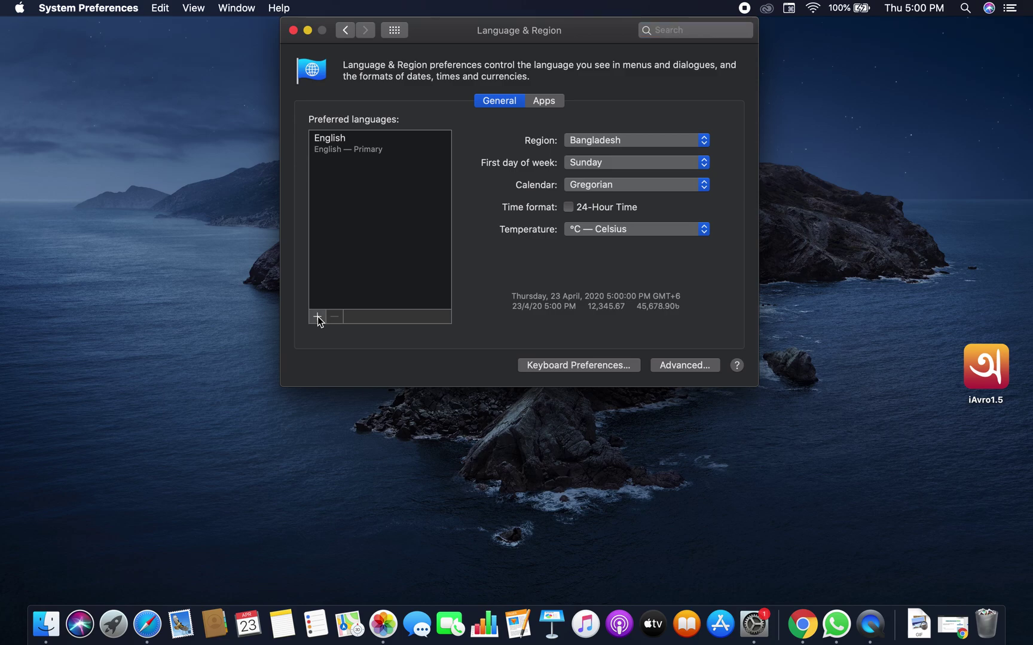
{"action": "type", "text": "bang"}
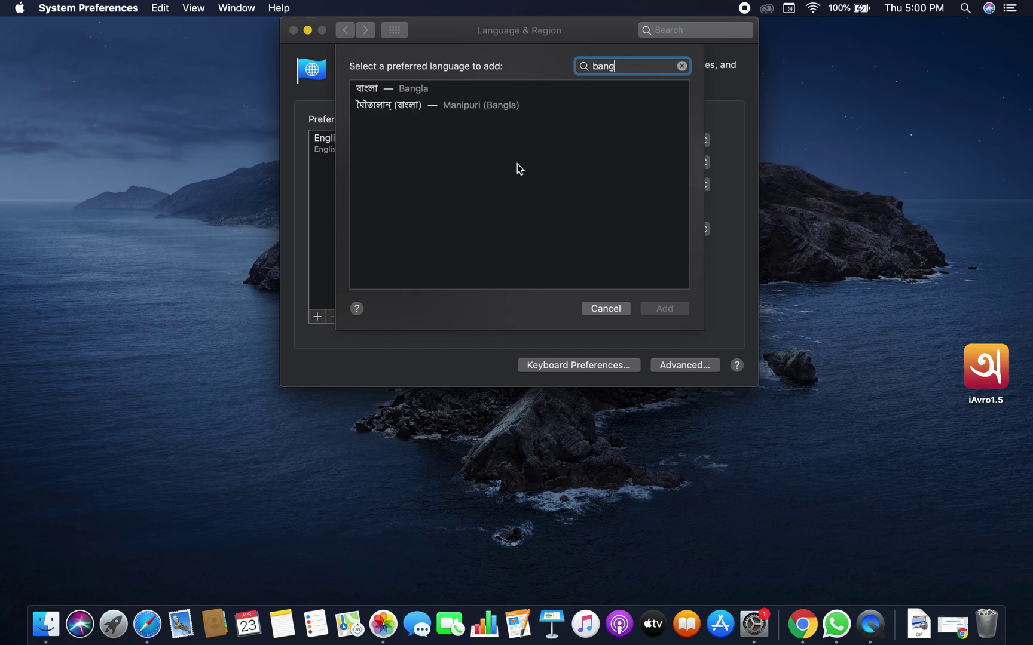
{"action": "left_click", "coordinate": [417, 90]}
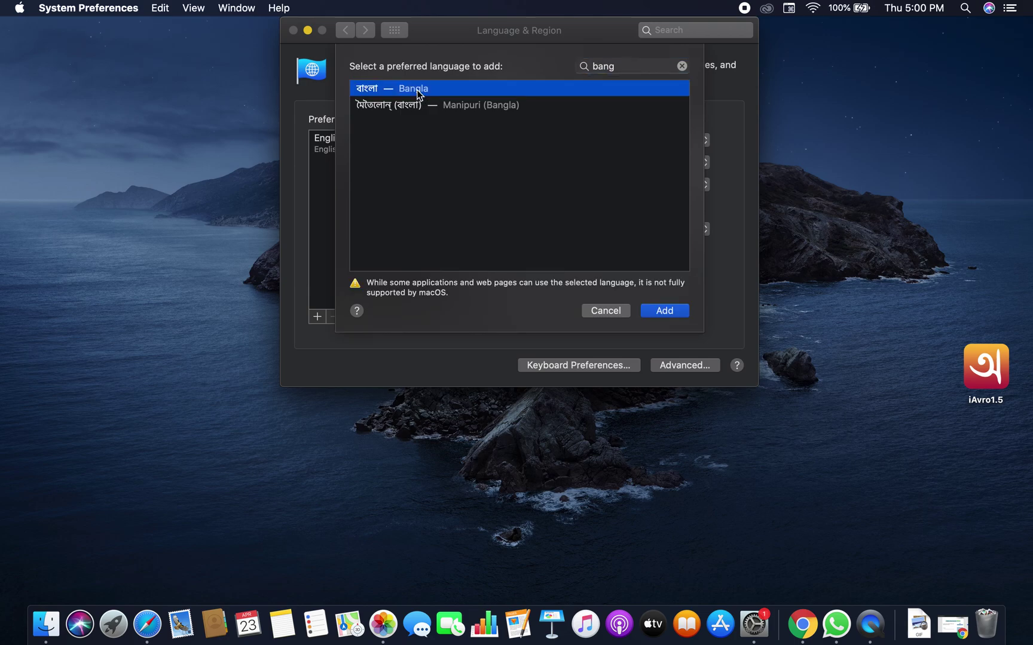
{"action": "left_click", "coordinate": [622, 67]}
{"action": "key", "text": "BackSpace"}
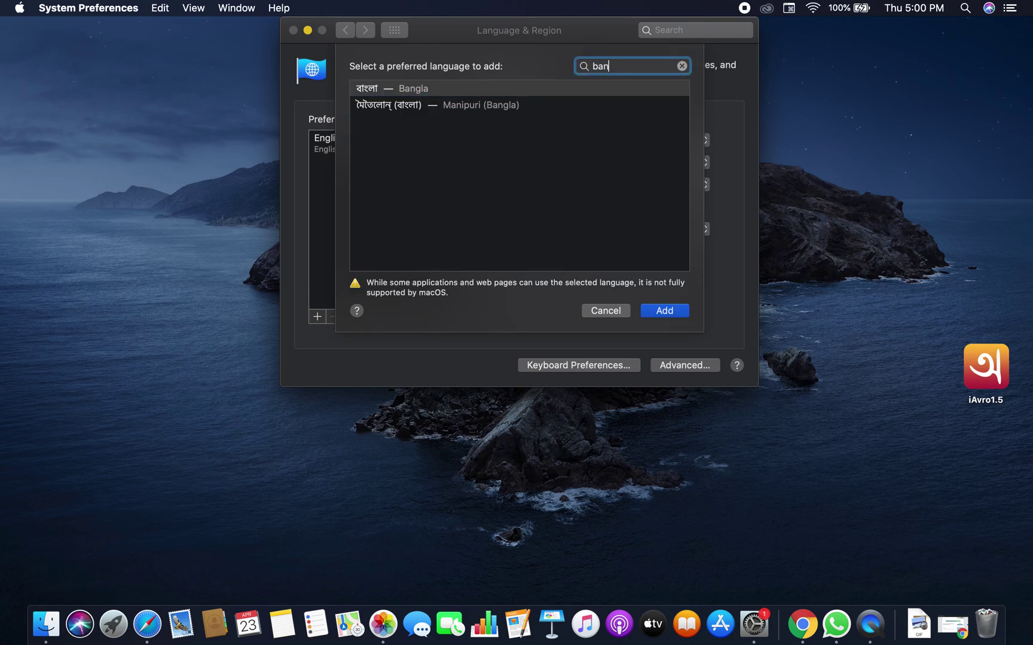
{"action": "left_click", "coordinate": [427, 105]}
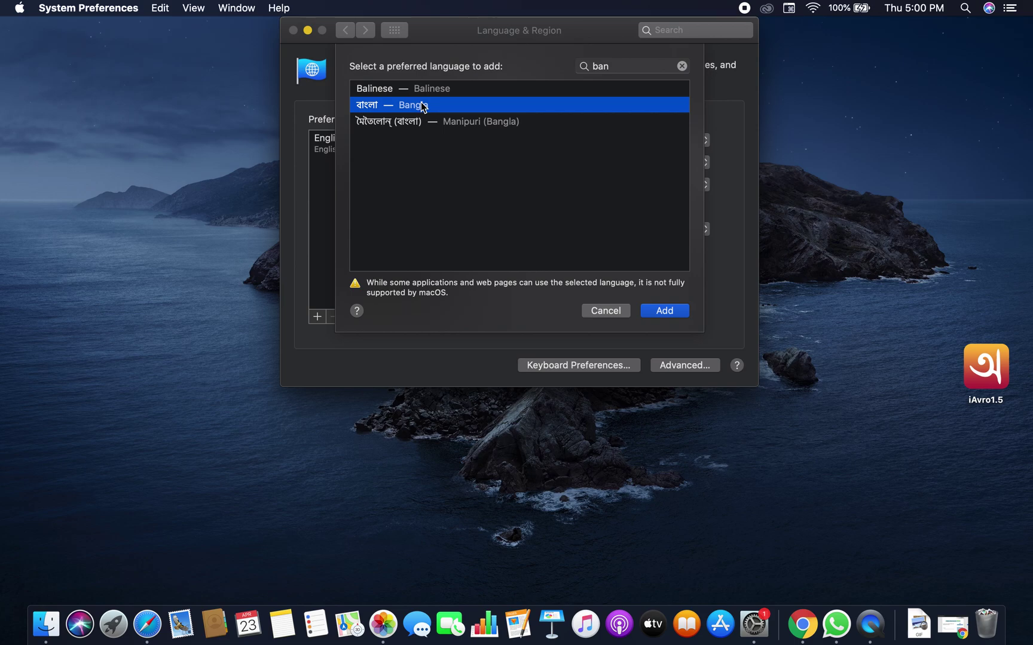
{"action": "left_click", "coordinate": [665, 311]}
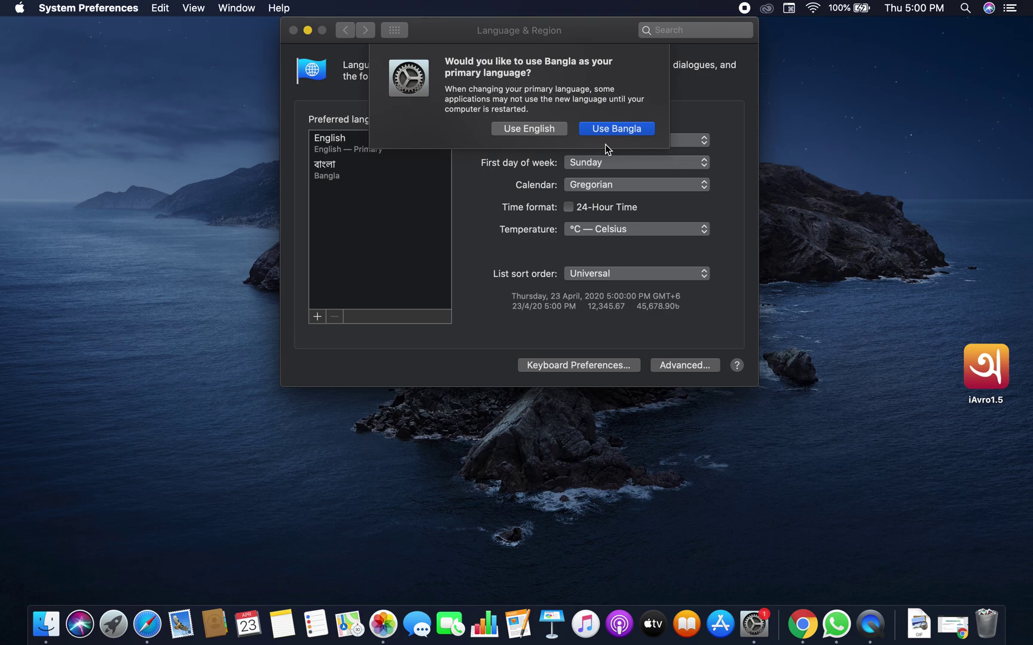
{"action": "left_click", "coordinate": [529, 129]}
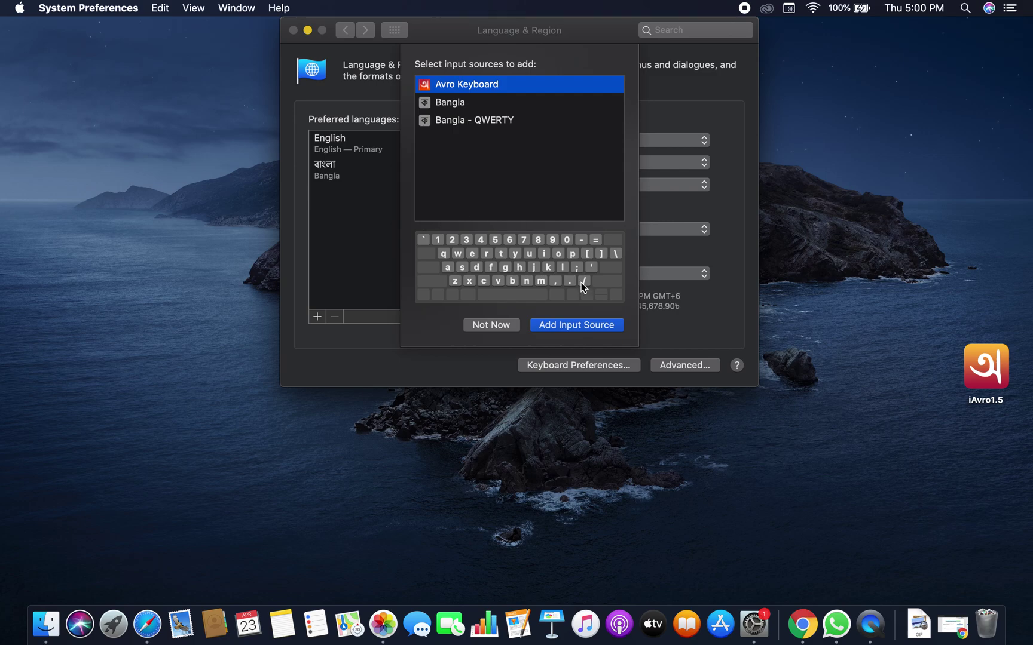
Add Avro Keyboard as an input source, check the Keyboard input sources list, and close System Preferences.
{"action": "left_click", "coordinate": [586, 328]}
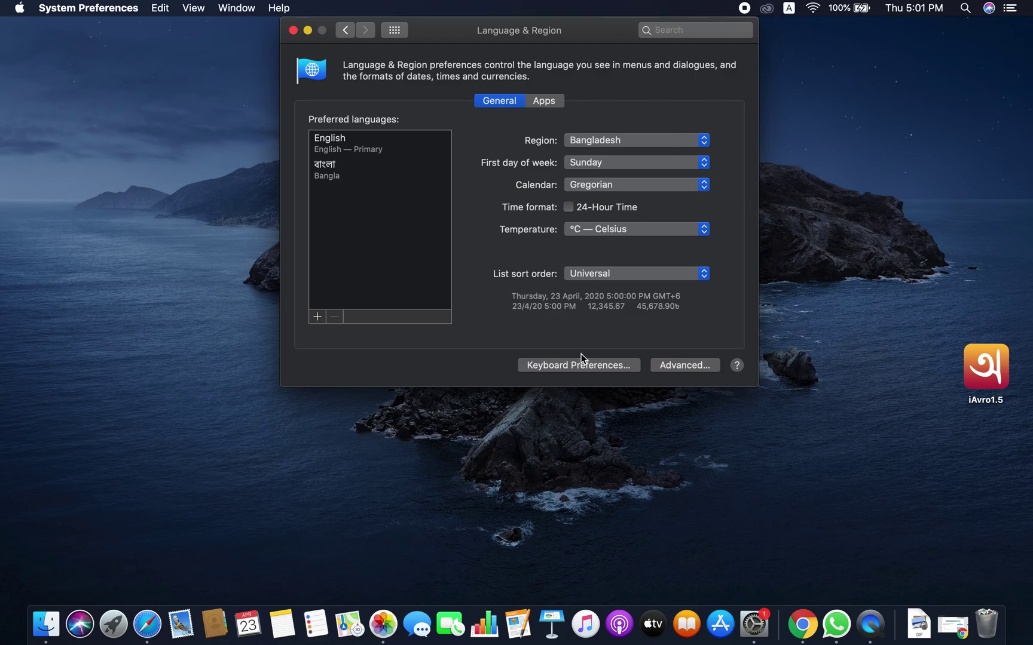
{"action": "left_click", "coordinate": [568, 366]}
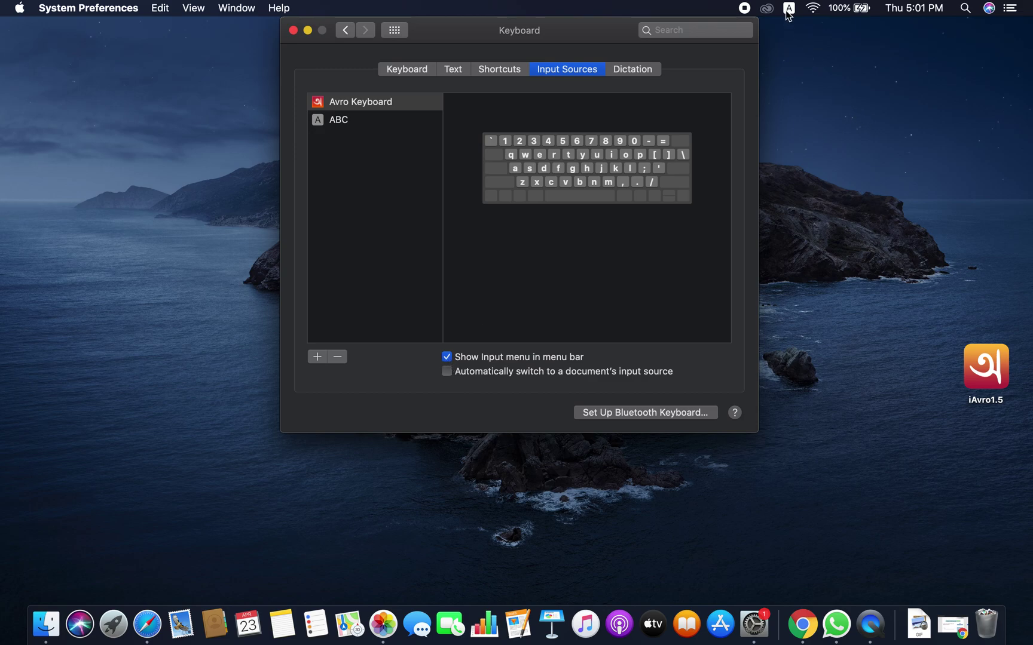
{"action": "left_click", "coordinate": [294, 31]}
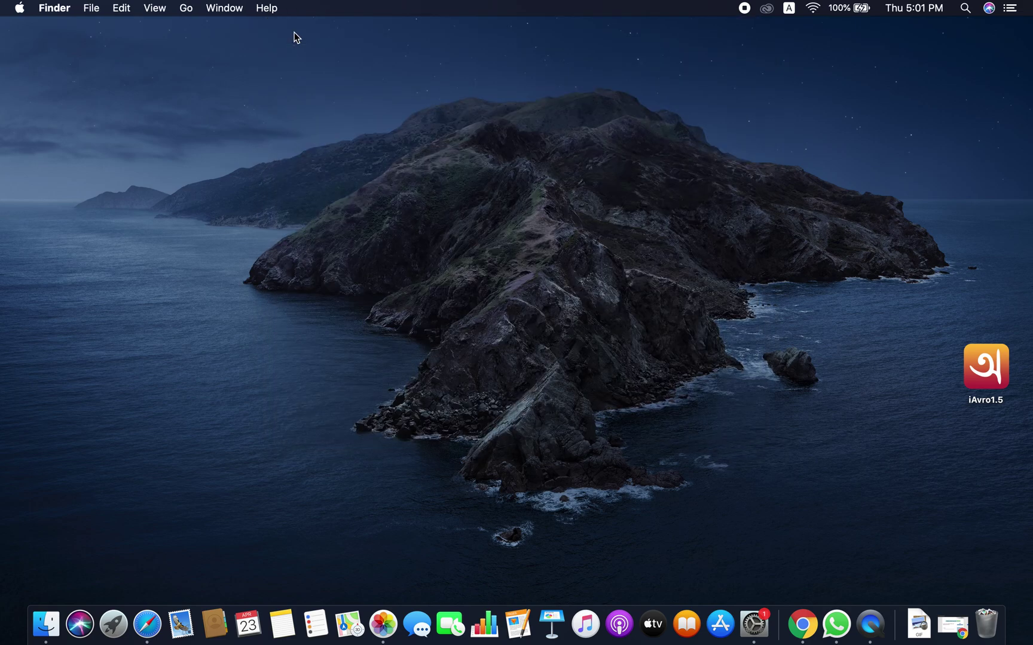
Switch the input source to Avro Keyboard and enter দেশ phonetically as "desh" in a new Chrome tab's address bar.
{"action": "left_click", "coordinate": [790, 11]}
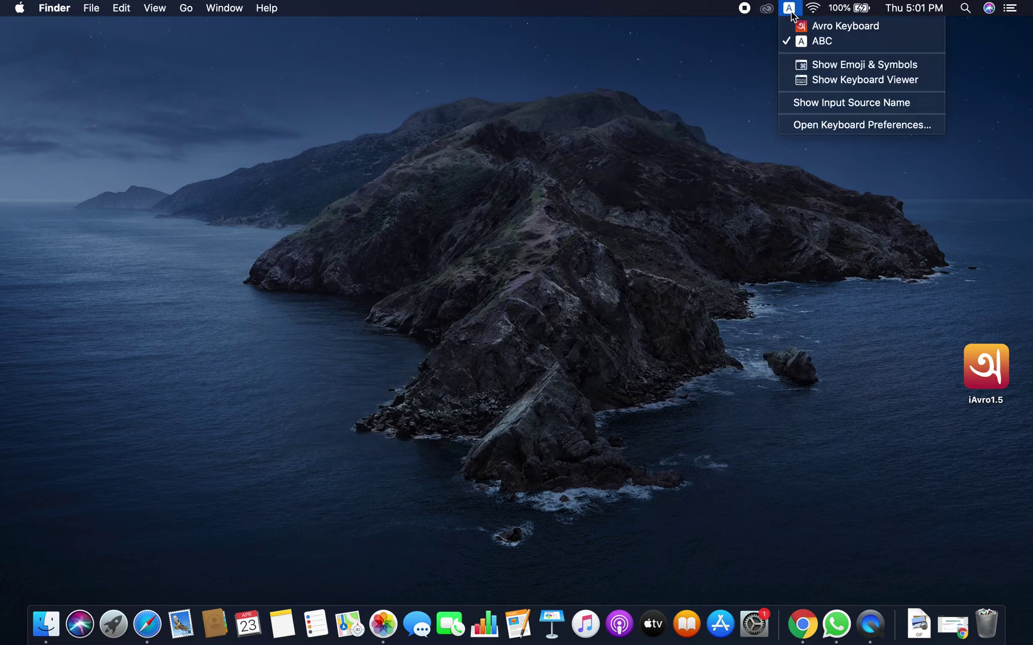
{"action": "left_click", "coordinate": [817, 26]}
{"action": "left_click", "coordinate": [794, 632]}
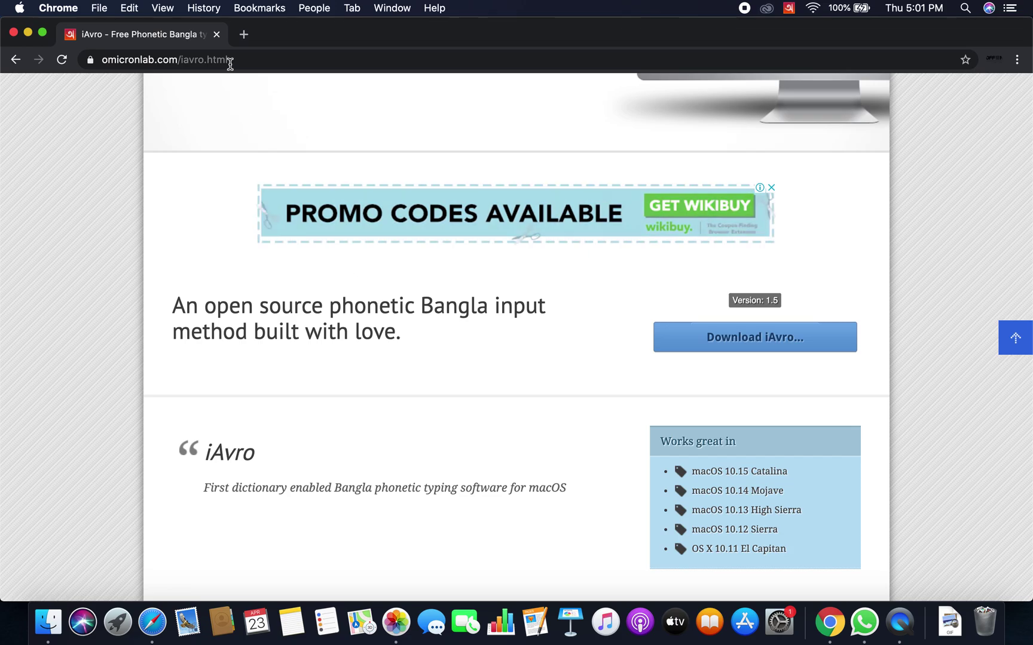
{"action": "left_click", "coordinate": [244, 34]}
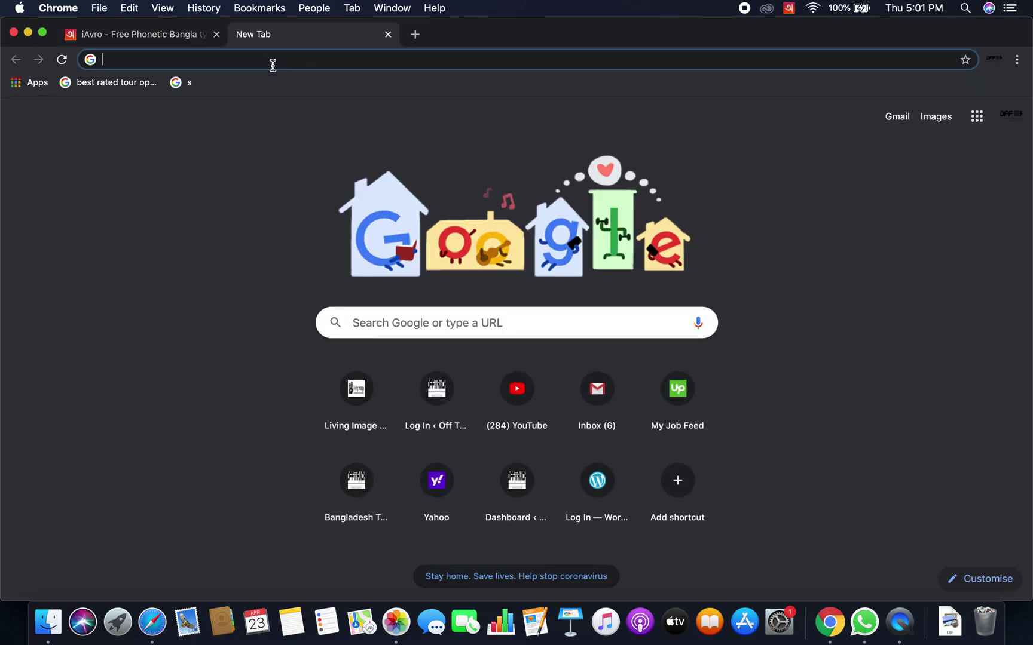
{"action": "type", "text": "des"}
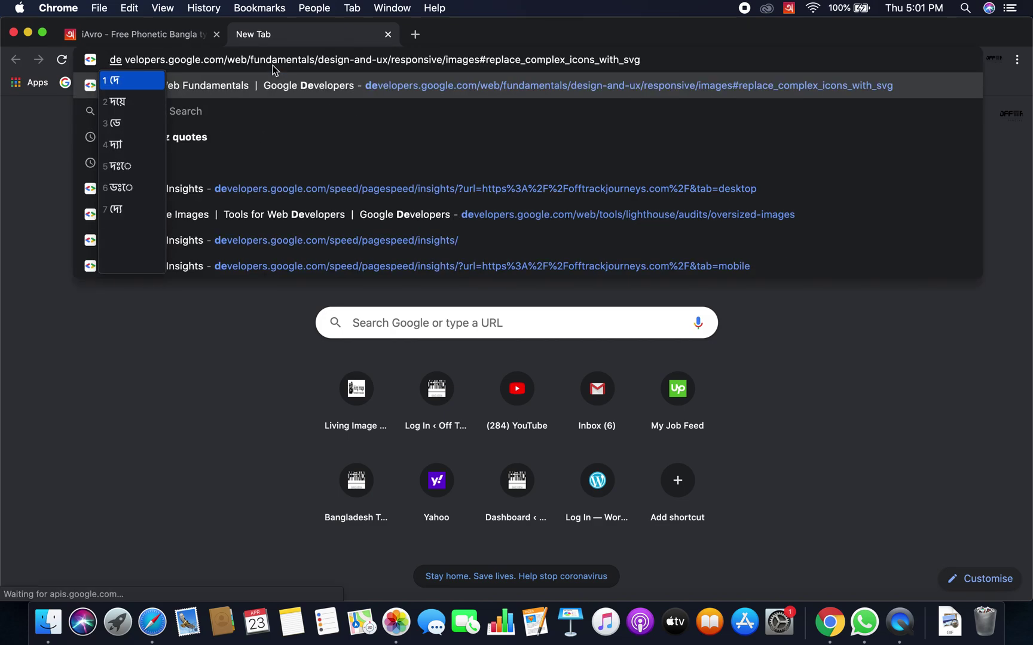
{"action": "type", "text": "h"}
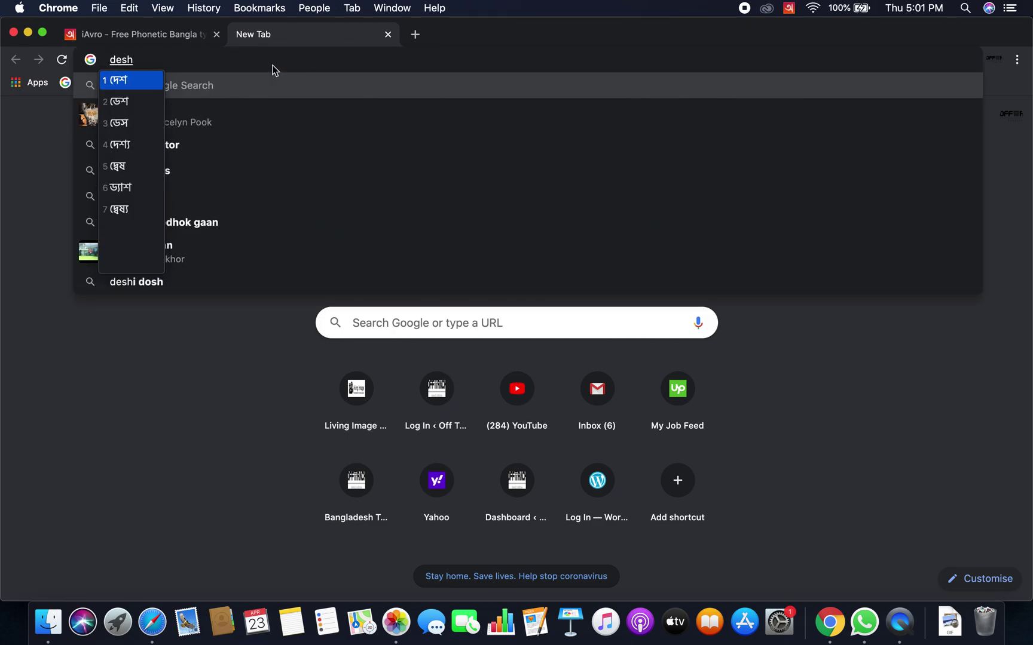
{"action": "key", "text": "Return"}
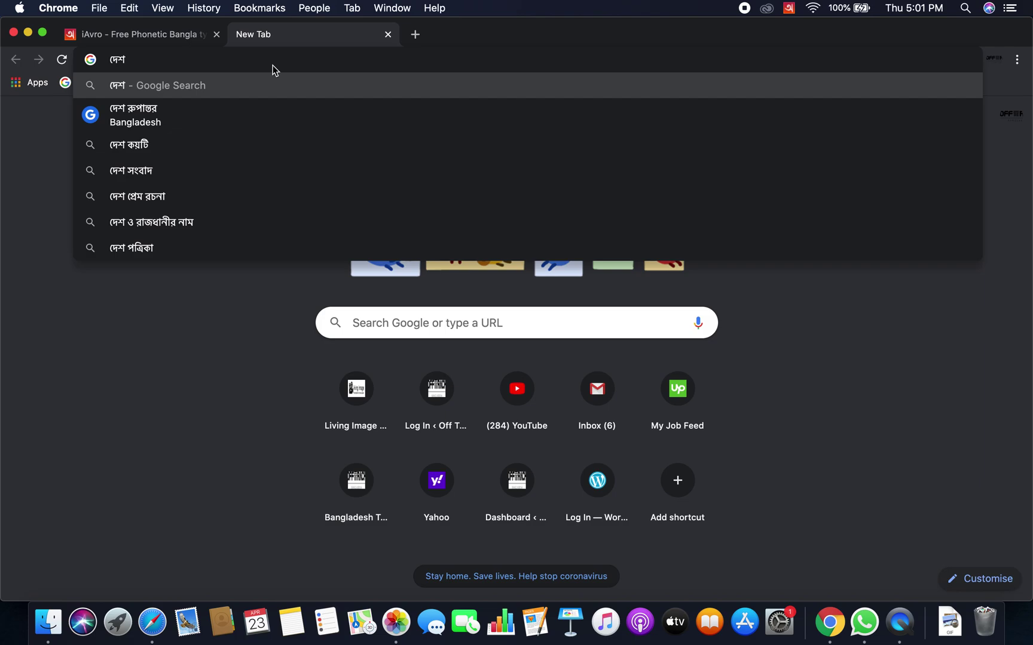